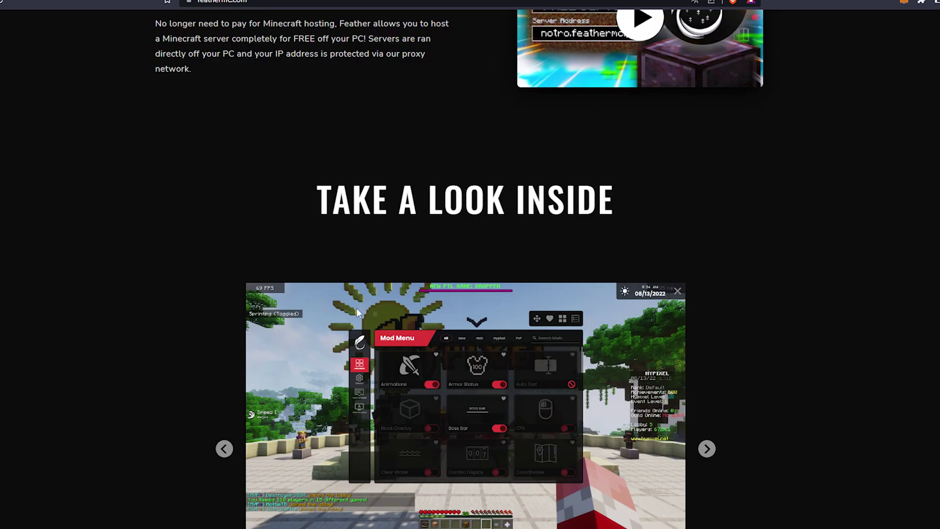
# Run the downloaded Feather Launcher 1.4.8 installer and check the signed-in accounts list
pyautogui.scroll(6, 356, 308)
pyautogui.scroll(3, 470, 269)
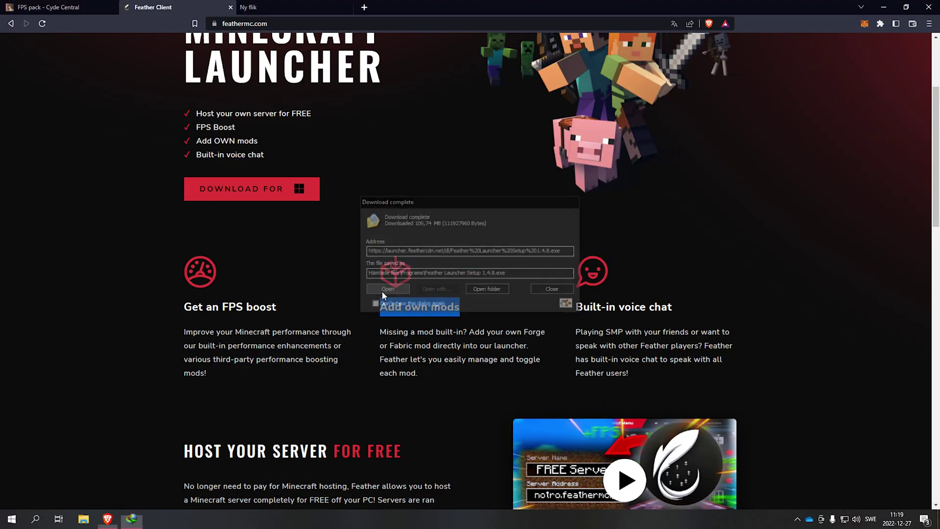
pyautogui.click(382, 291)
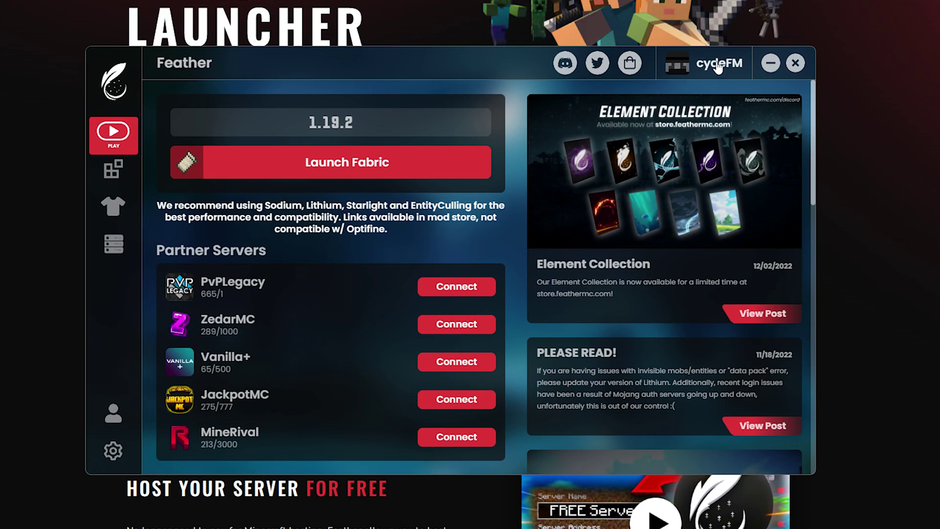
pyautogui.click(718, 67)
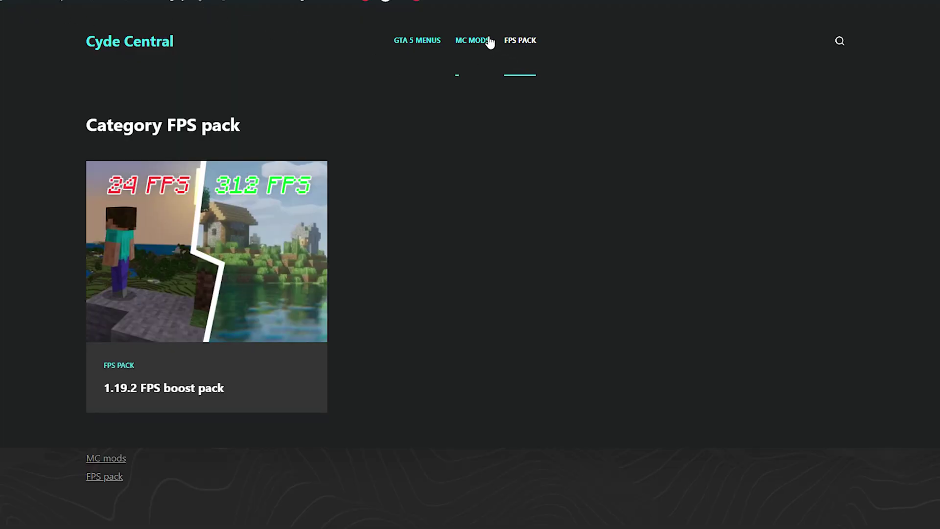
# Download fpsboostpack.zip (36.4 KB) through the 1.19.2 FPS boost pack post's pCloud link
pyautogui.click(160, 397)
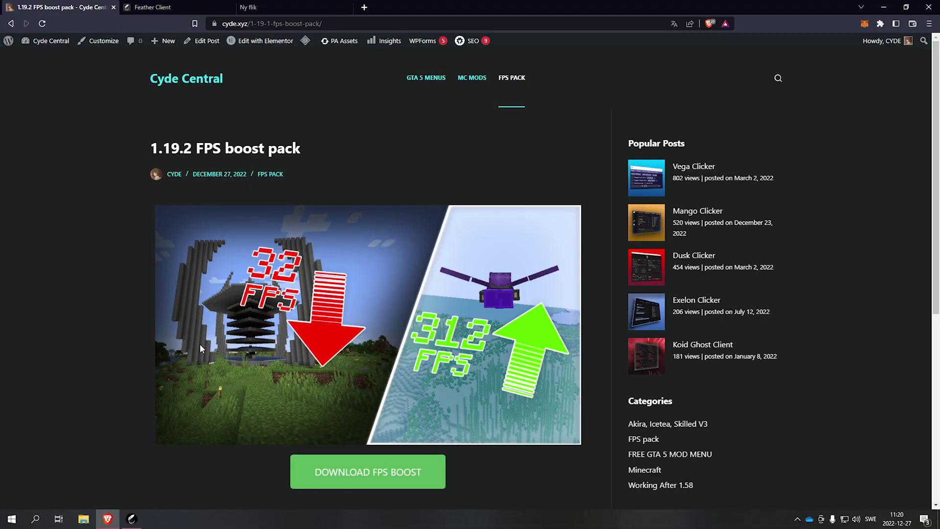
pyautogui.scroll(-2, 200, 343)
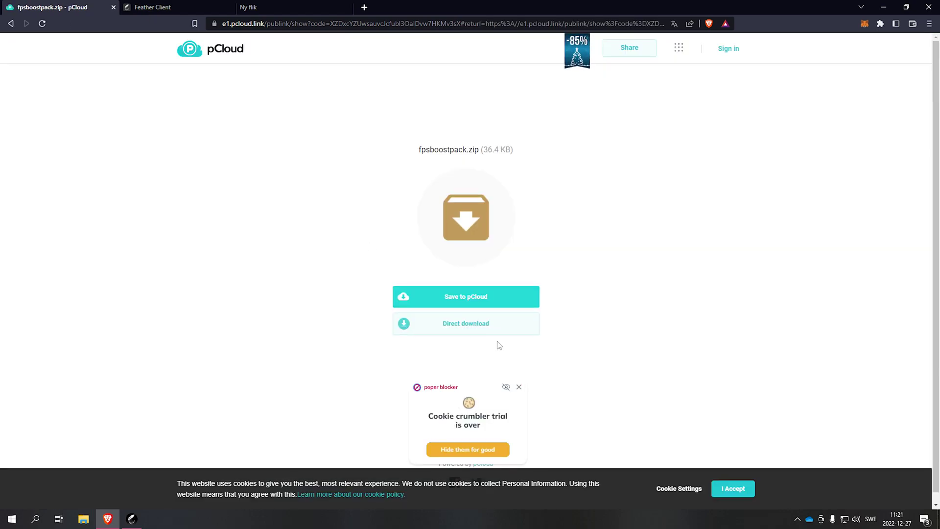
pyautogui.click(486, 327)
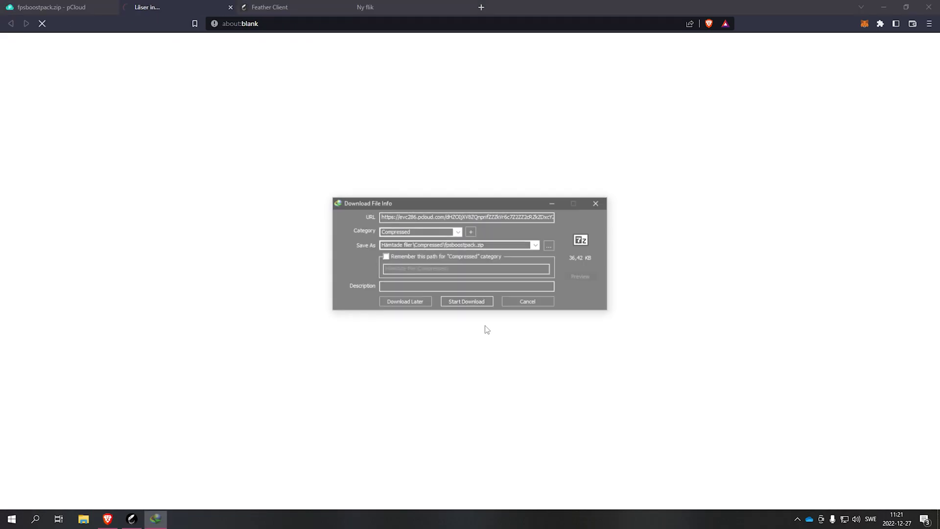
pyautogui.click(485, 304)
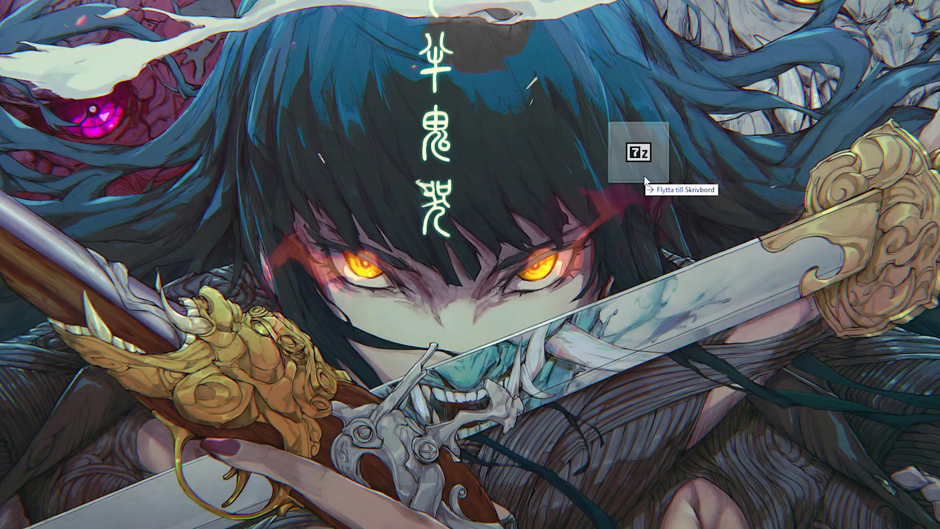
# Put fpsboostpack.zip on the desktop and open it in 7-Zip beside Feather's 1.19.2-fabric own-mods folder
pyautogui.moveTo(637, 153); pyautogui.dragTo(388, 109)
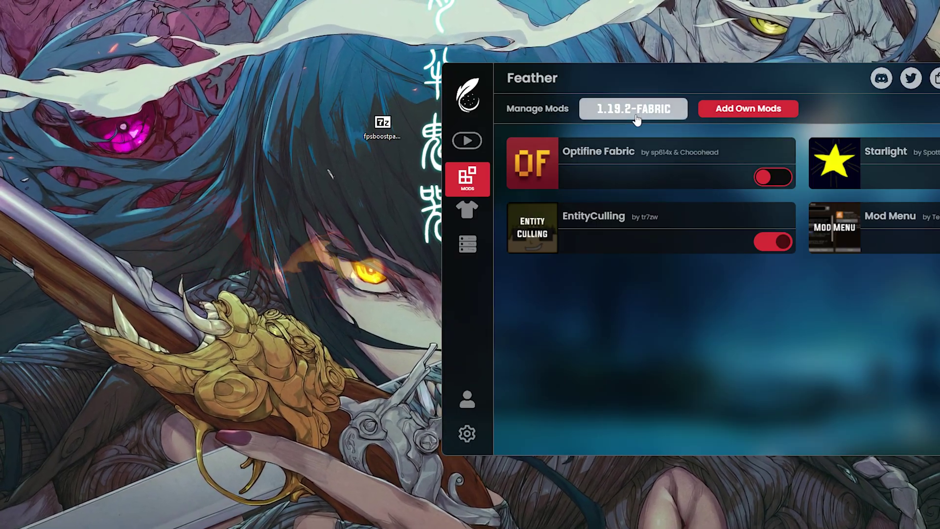
pyautogui.click(748, 109)
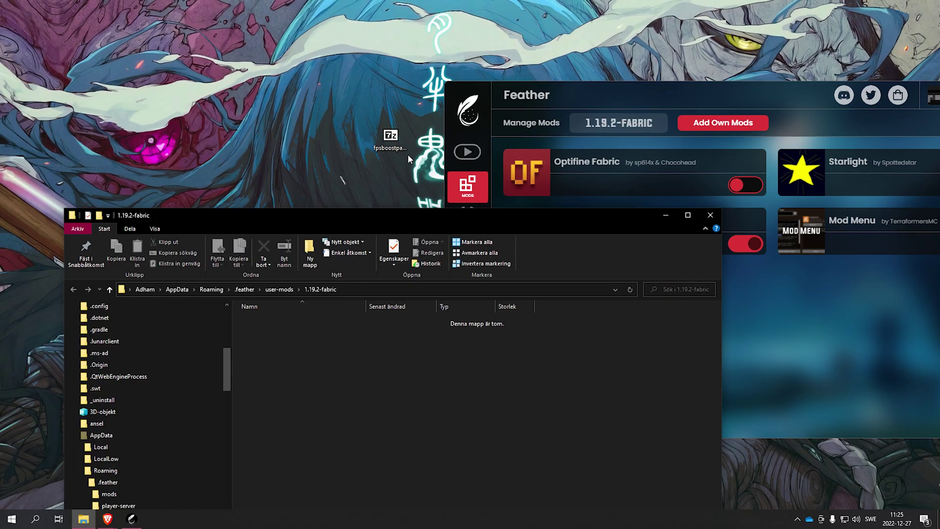
pyautogui.doubleClick(383, 125)
pyautogui.moveTo(318, 45); pyautogui.dragTo(787, 45)
# Copy all 51 jars from Fabulously Optimized 4.5.5\minecraft\mods into the 1.19.2-fabric folder
pyautogui.doubleClick(538, 114)
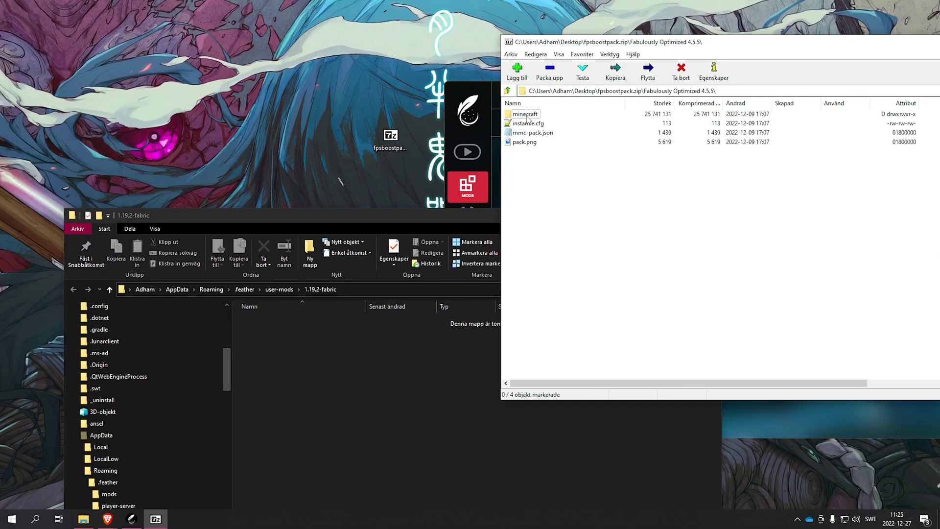
pyautogui.doubleClick(524, 114)
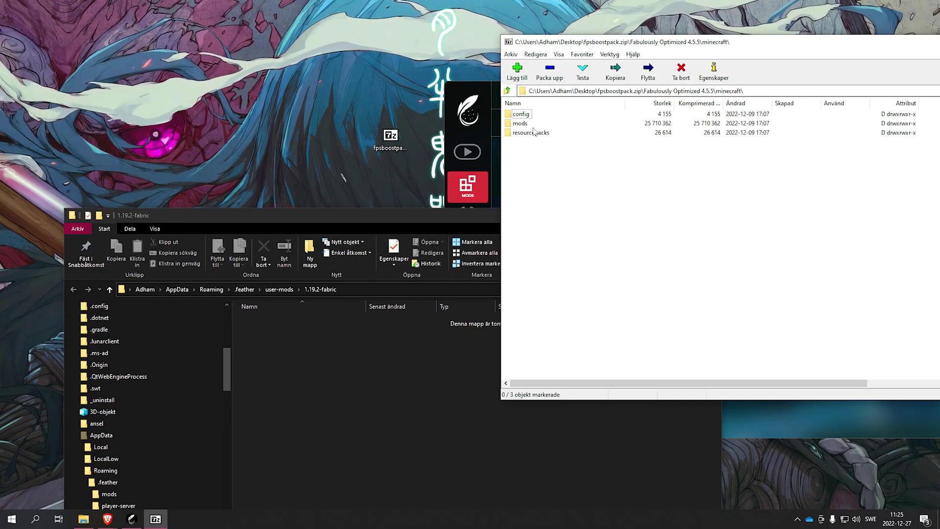
pyautogui.doubleClick(520, 123)
pyautogui.click(565, 291)
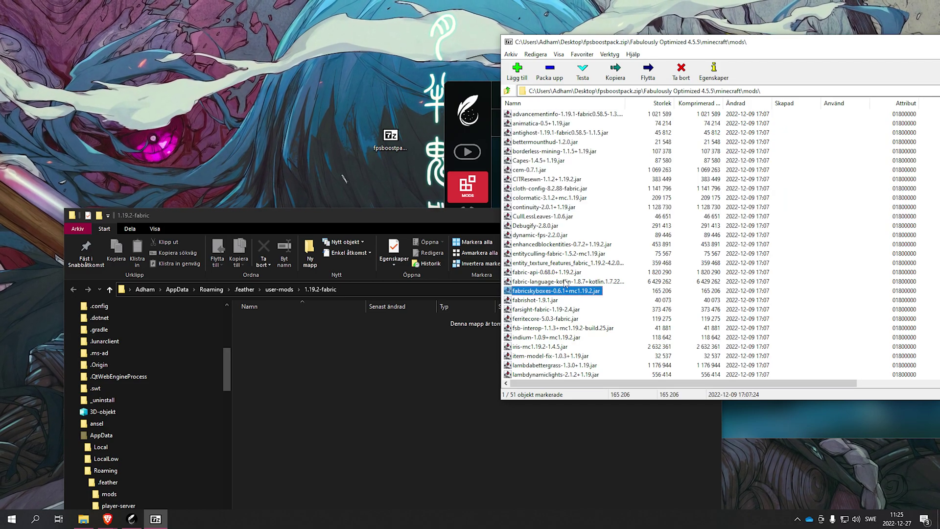
pyautogui.hotkey('ctrl', 'a')
pyautogui.moveTo(547, 197); pyautogui.dragTo(326, 371)
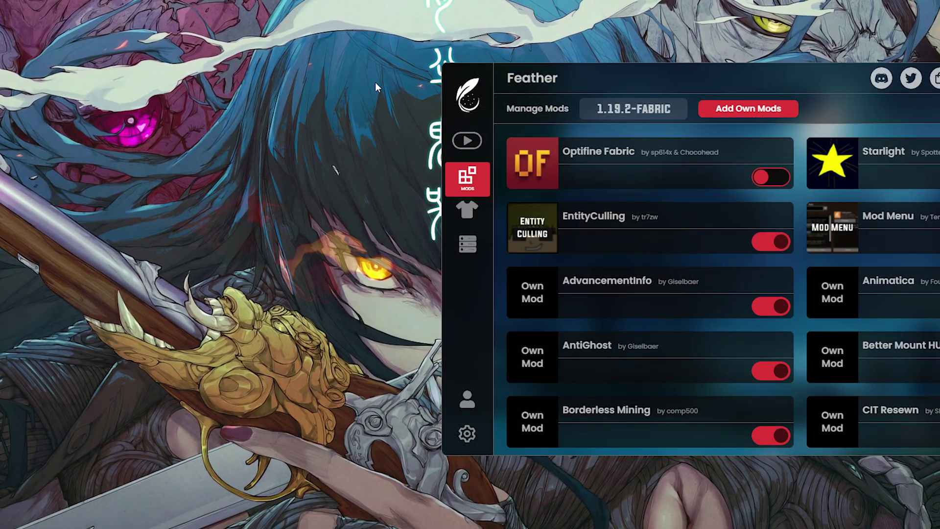
pyautogui.moveTo(576, 81); pyautogui.dragTo(368, 54)
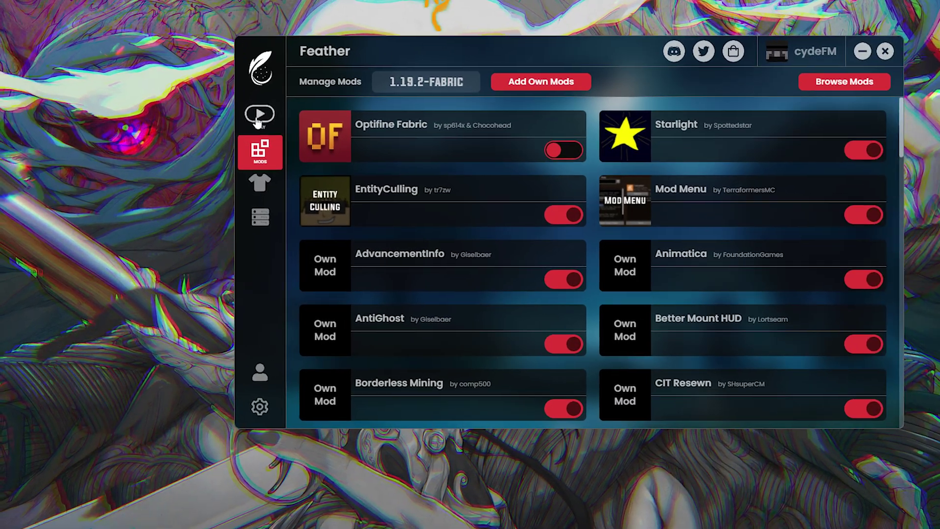
pyautogui.click(259, 113)
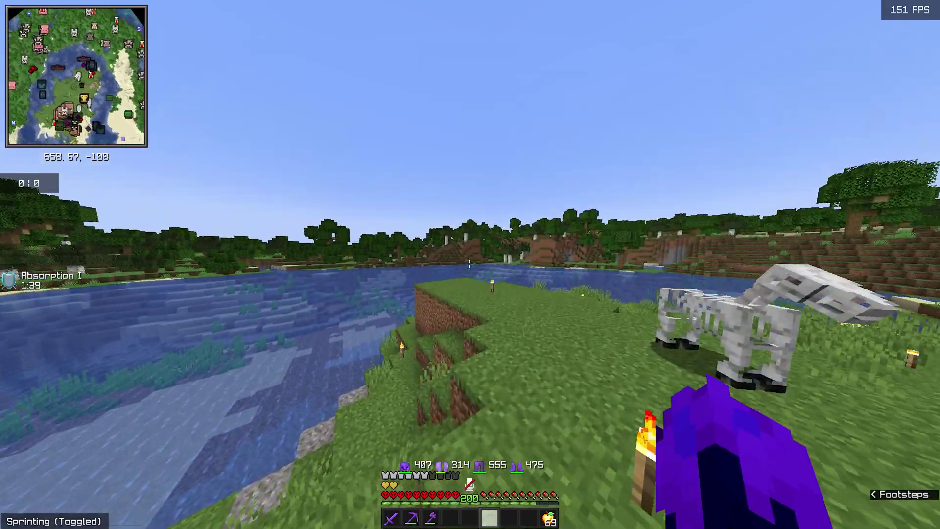
# Walk toward the river in the modded game, briefly pausing and resuming
pyautogui.press('w')
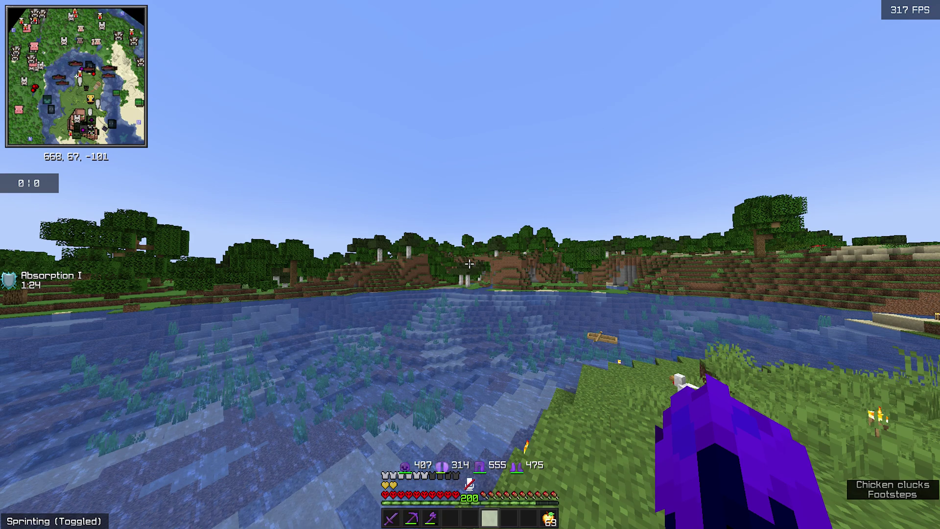
pyautogui.press('Escape')
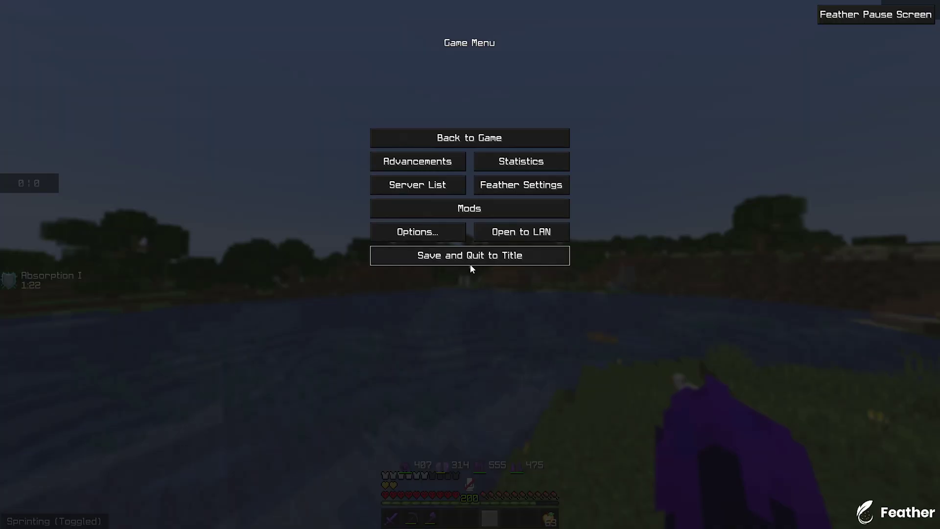
pyautogui.press('Escape')
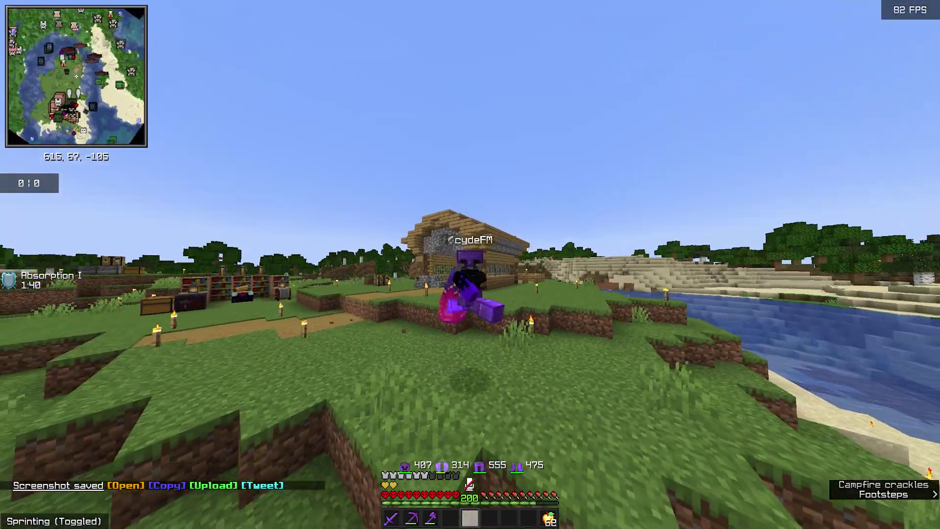
# Run past the village into the grassy field and return to first-person view
pyautogui.press('w')
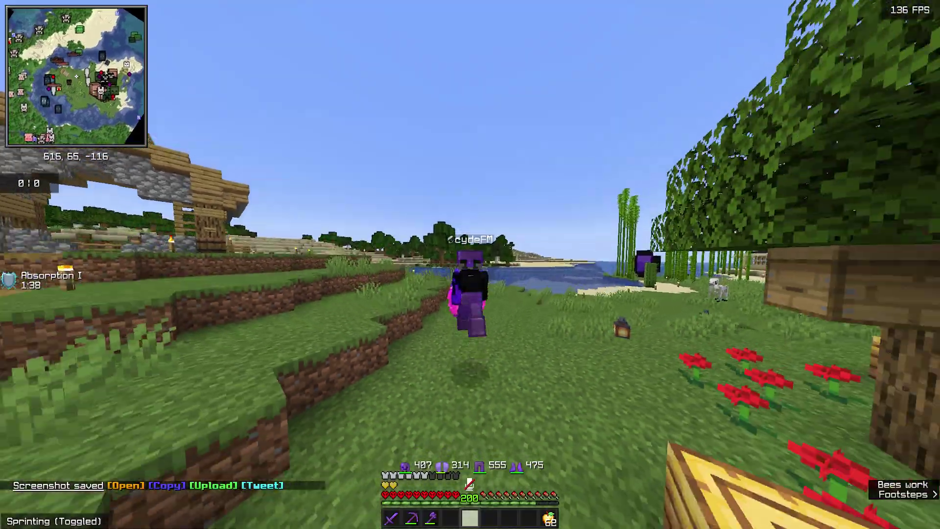
pyautogui.press('F5')
pyautogui.press('F5')
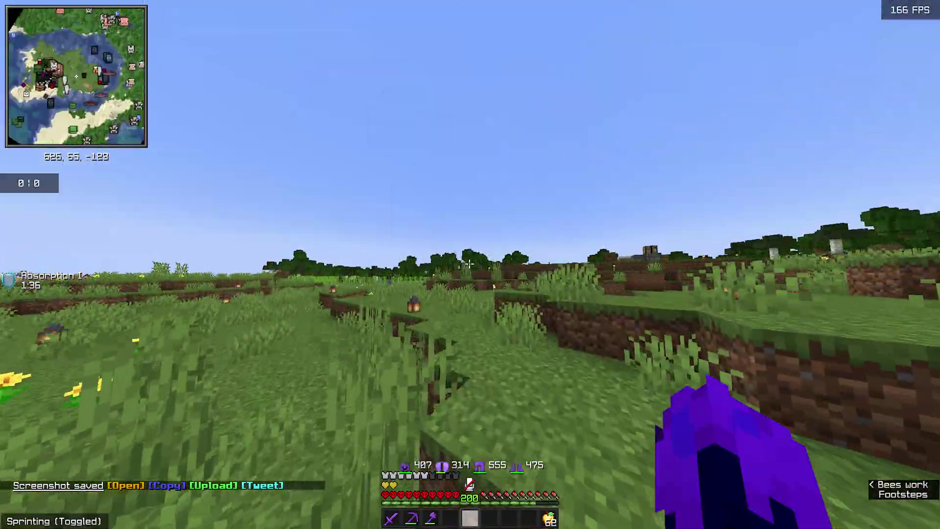
# Review the Quality and Performance pages of Minecraft's video settings
pyautogui.press('Escape')
pyautogui.click(419, 228)
pyautogui.click(676, 288)
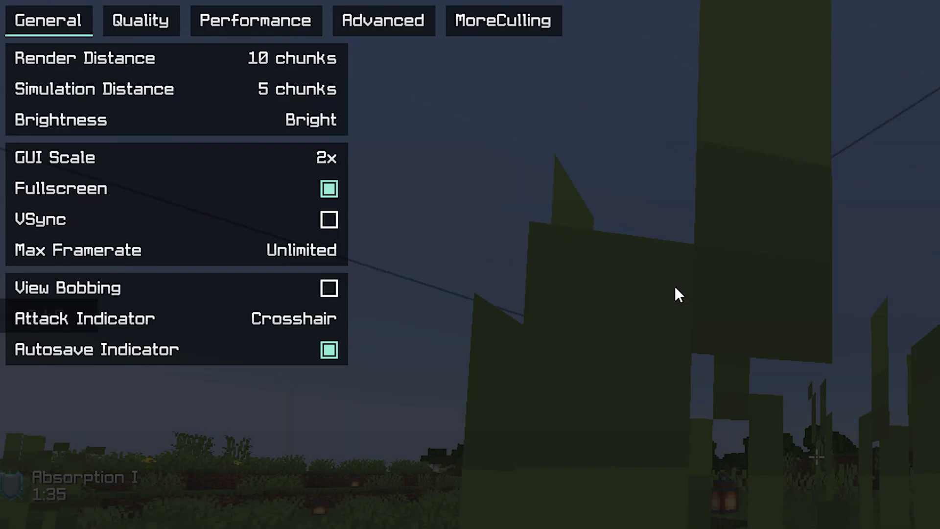
pyautogui.moveTo(228, 57)
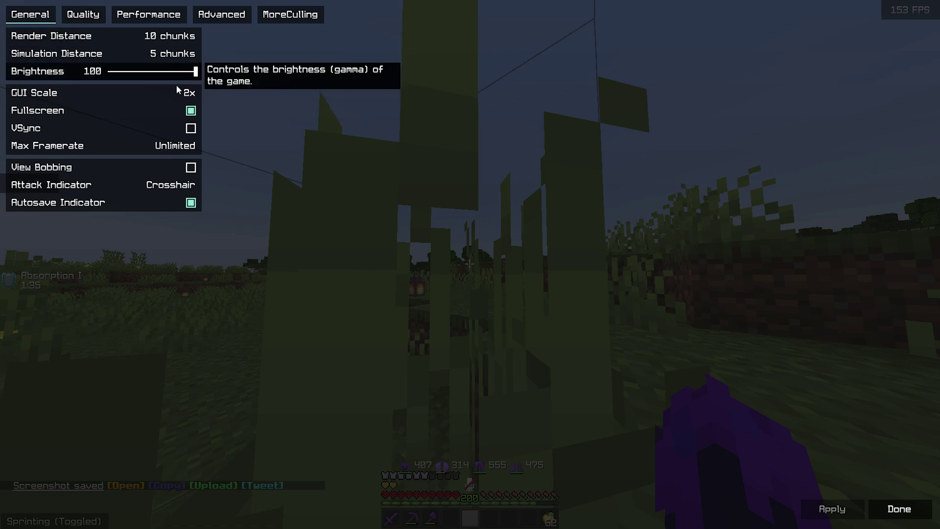
pyautogui.click(95, 18)
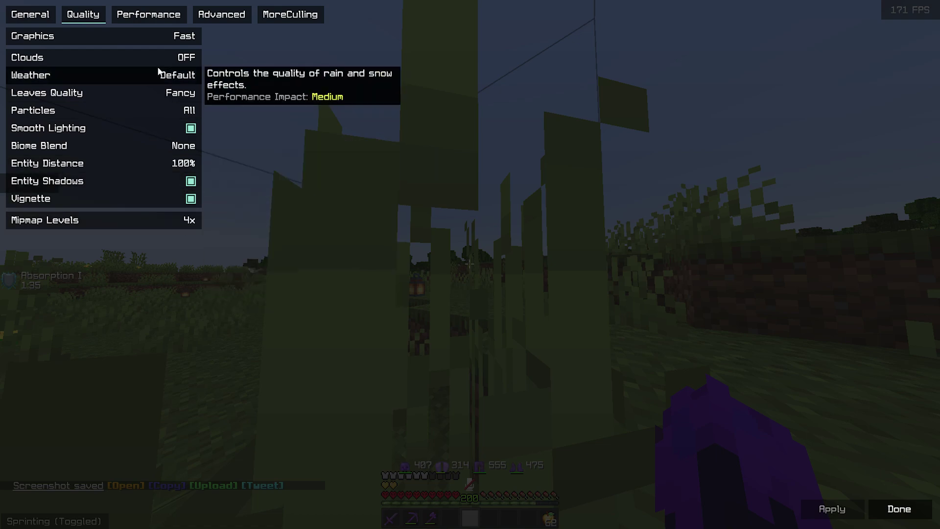
pyautogui.click(148, 14)
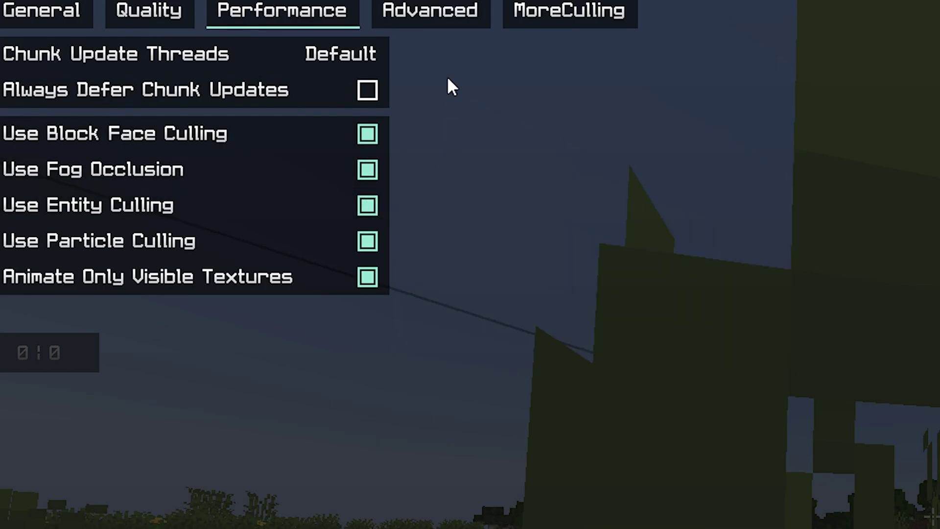
# Browse the Advanced and MoreCulling settings, then resume play in third-person view
pyautogui.click(440, 13)
pyautogui.click(581, 25)
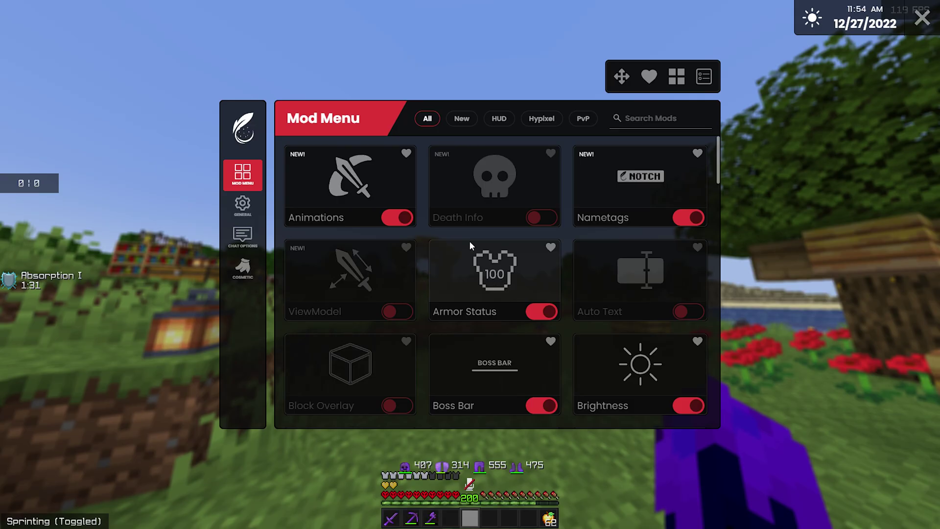
pyautogui.scroll(-10, 469, 240)
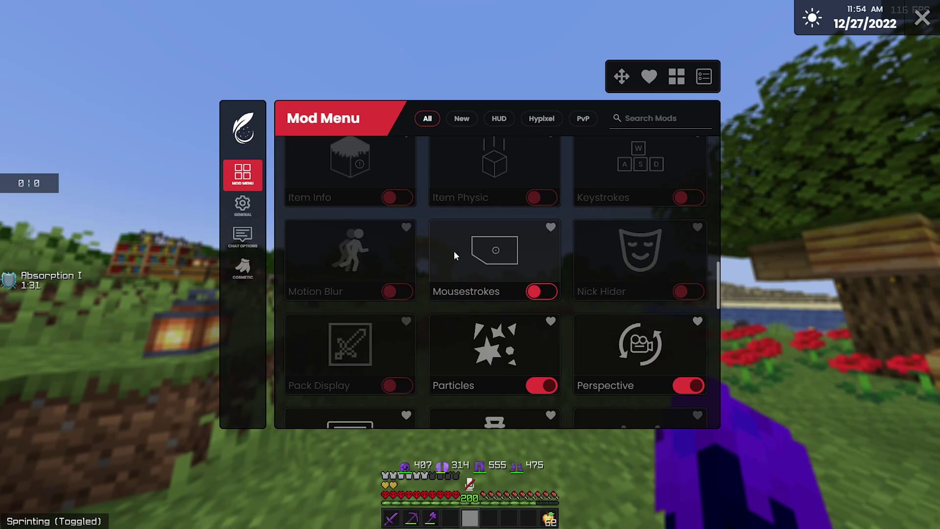
pyautogui.scroll(-3, 454, 250)
pyautogui.scroll(-8, 451, 251)
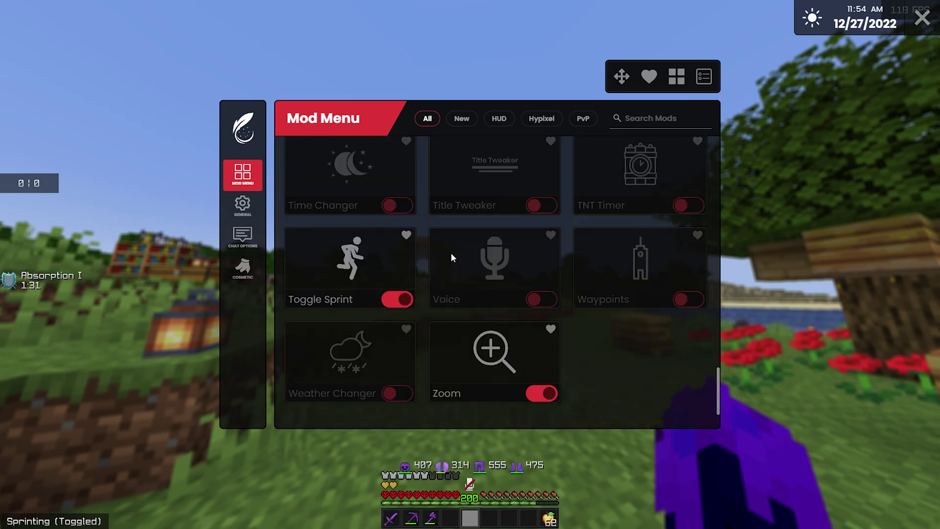
pyautogui.scroll(-2, 451, 252)
pyautogui.press('Escape')
pyautogui.press('F5')
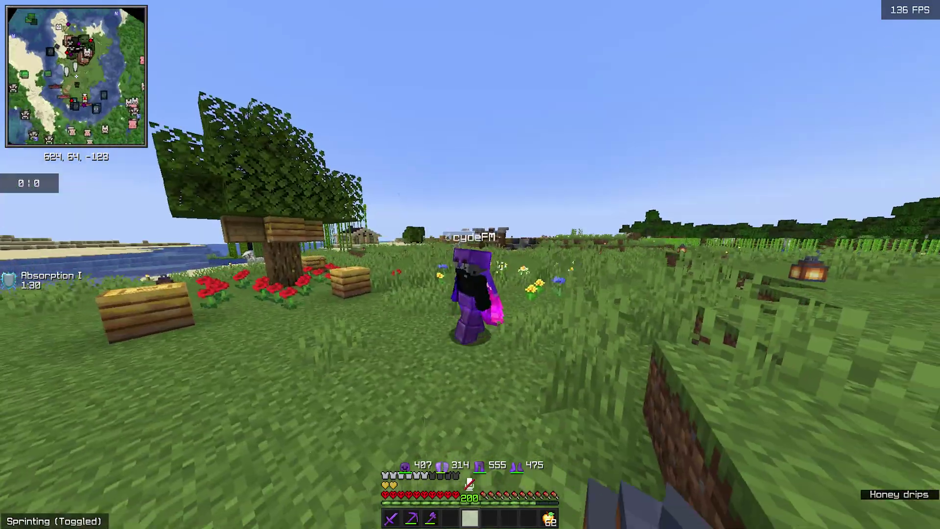
# Walk to the enchanting area and back toward the field in first-person view
pyautogui.press('w')
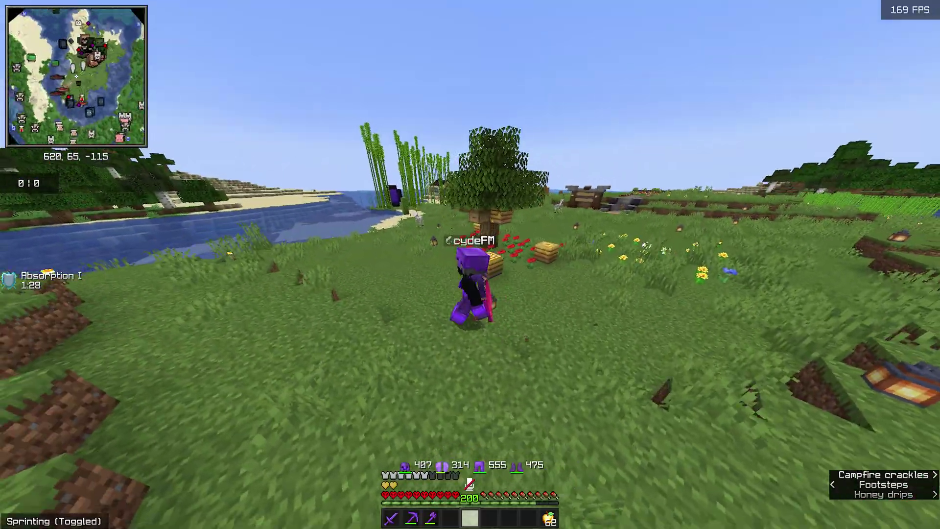
pyautogui.press('F5')
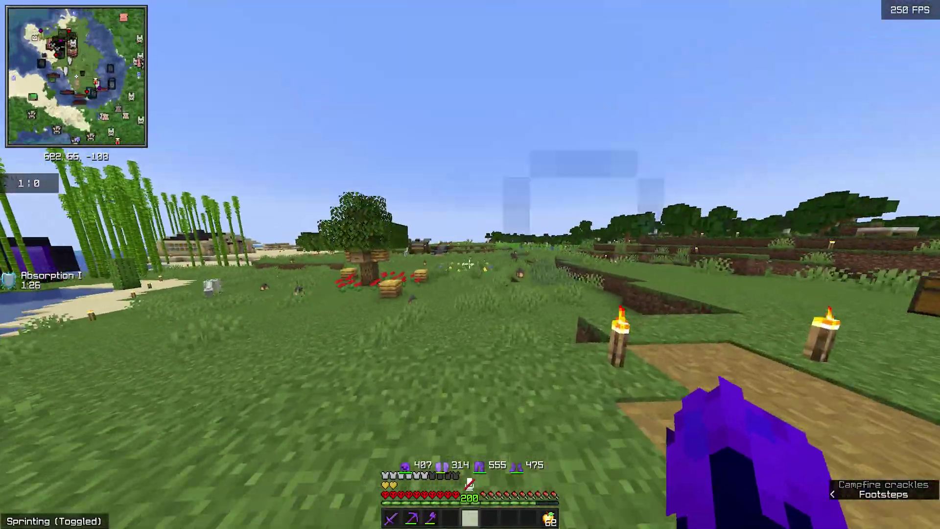
pyautogui.press('w')
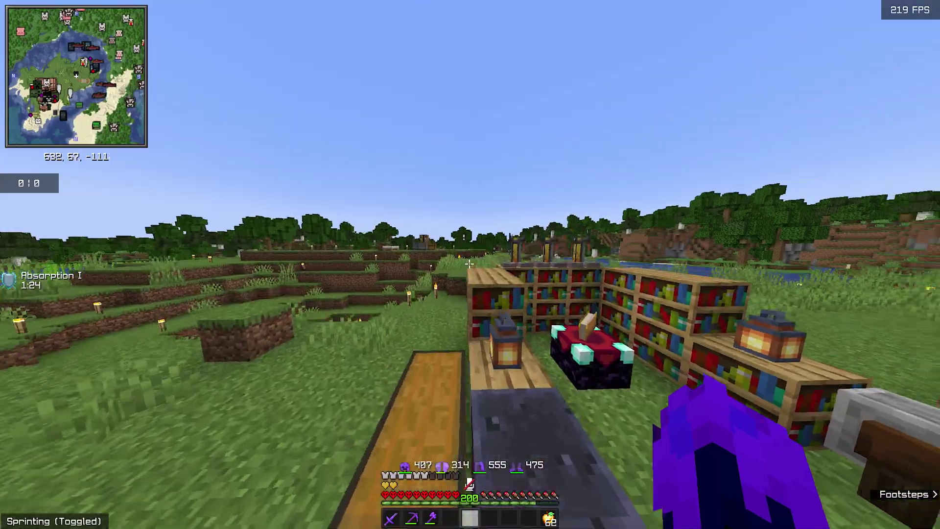
pyautogui.press('w')
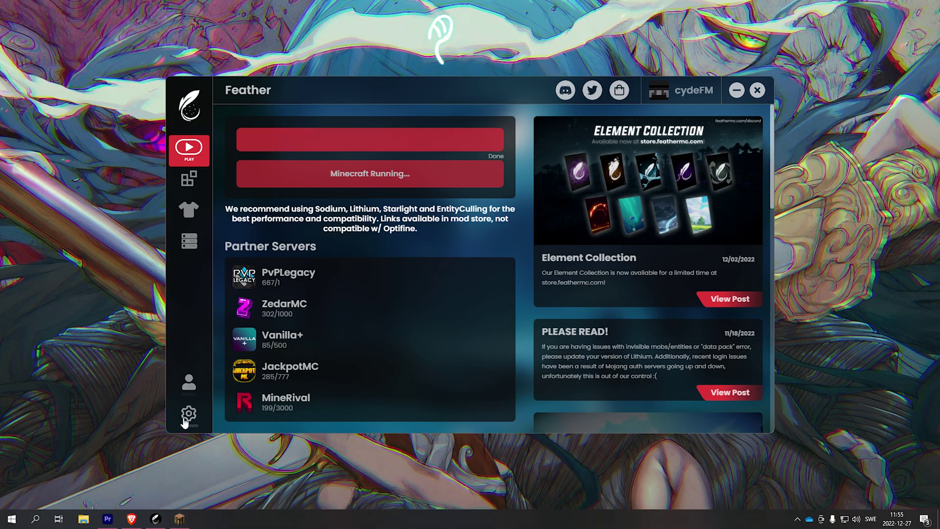
# Raise Feather's allocated RAM from 4197 MB to about 6181 MB in Settings
pyautogui.click(186, 420)
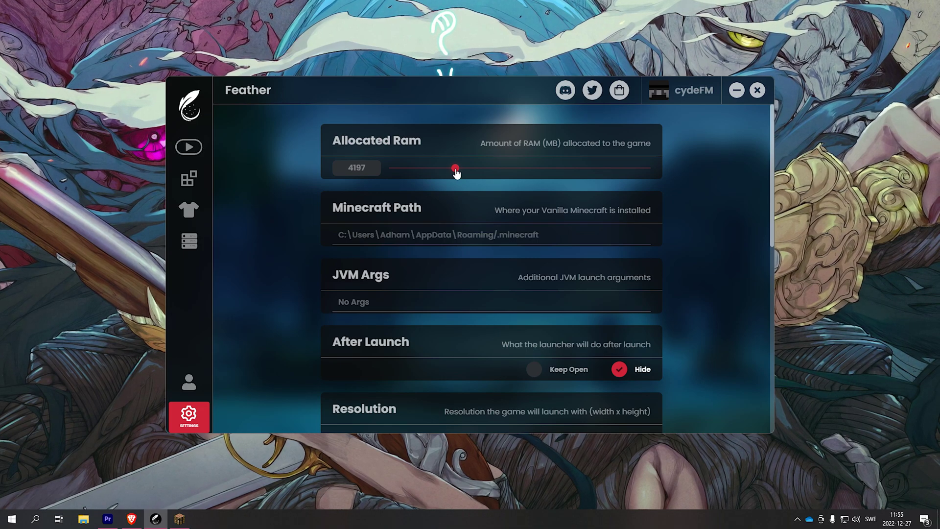
pyautogui.moveTo(457, 172); pyautogui.dragTo(495, 168)
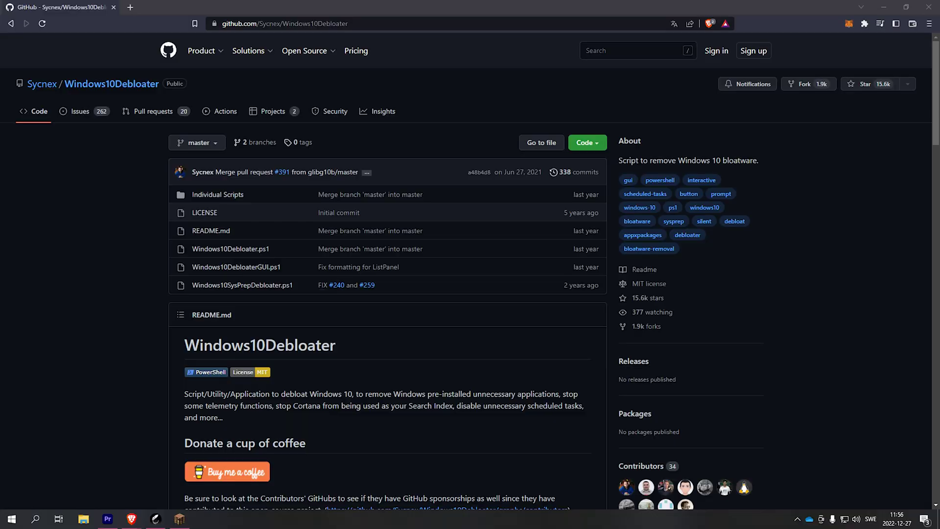
# Scroll through the Windows10Debloater README on GitHub
pyautogui.scroll(-3, 170, 346)
pyautogui.scroll(2, 291, 313)
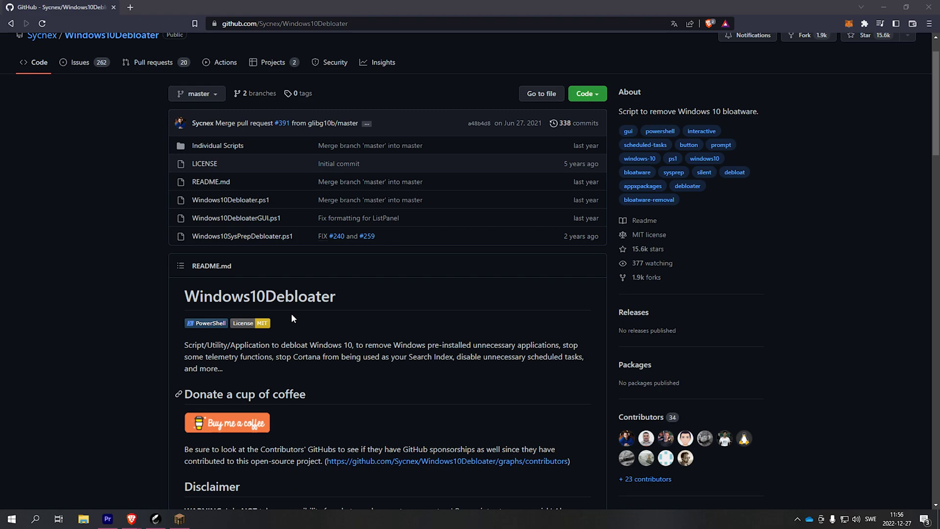
pyautogui.scroll(-12, 291, 317)
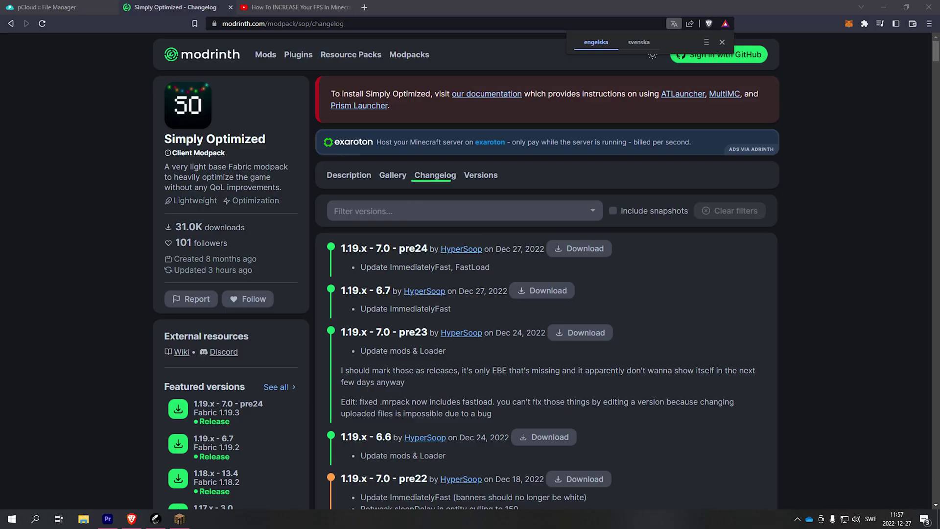
# In the YouTube video description, highlight the Debloat Windows and Using MSI mode tips
pyautogui.hotkey('ctrl', 'Tab')
pyautogui.scroll(-4, 336, 313)
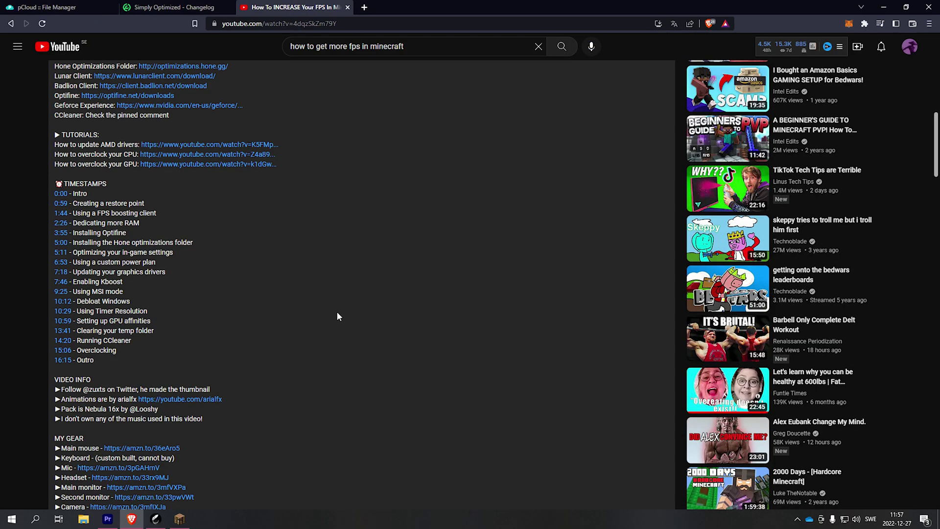
pyautogui.scroll(3, 303, 333)
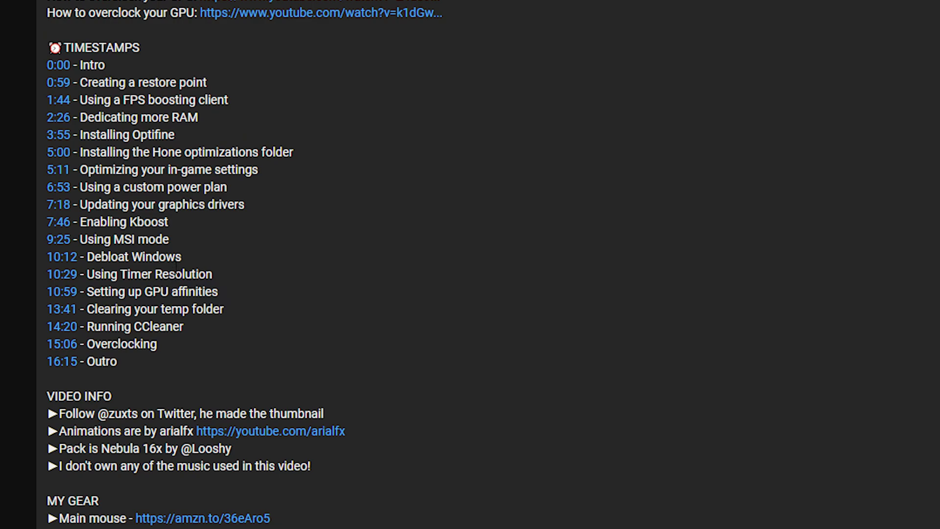
pyautogui.moveTo(130, 260); pyautogui.dragTo(90, 260)
pyautogui.moveTo(170, 240); pyautogui.dragTo(94, 240)
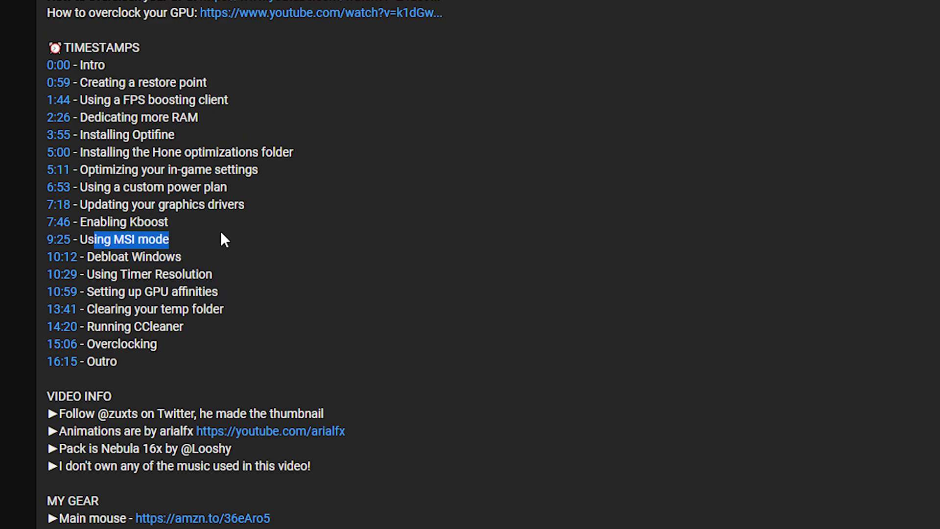
# Highlight the GPU affinities, temp folder, graphics drivers and Hone optimizations folder tips
pyautogui.moveTo(248, 292); pyautogui.dragTo(144, 292)
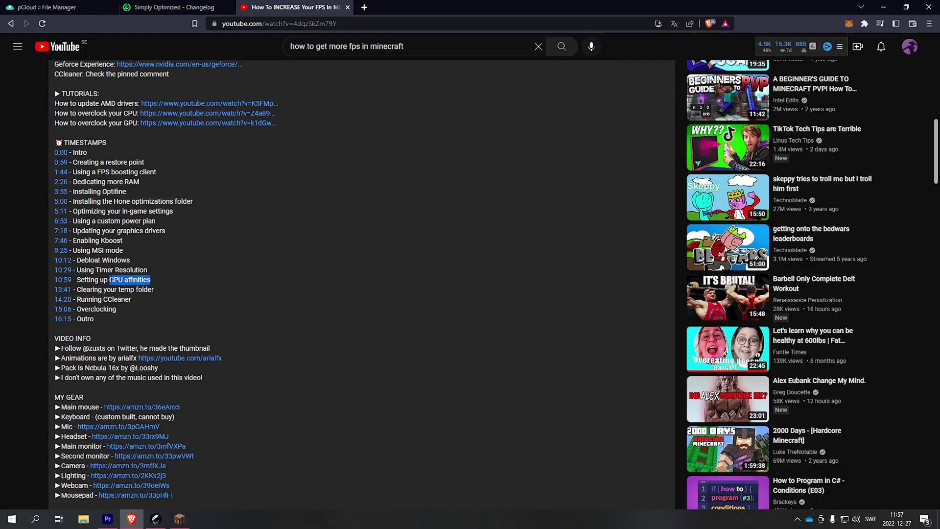
pyautogui.moveTo(166, 293); pyautogui.dragTo(87, 290)
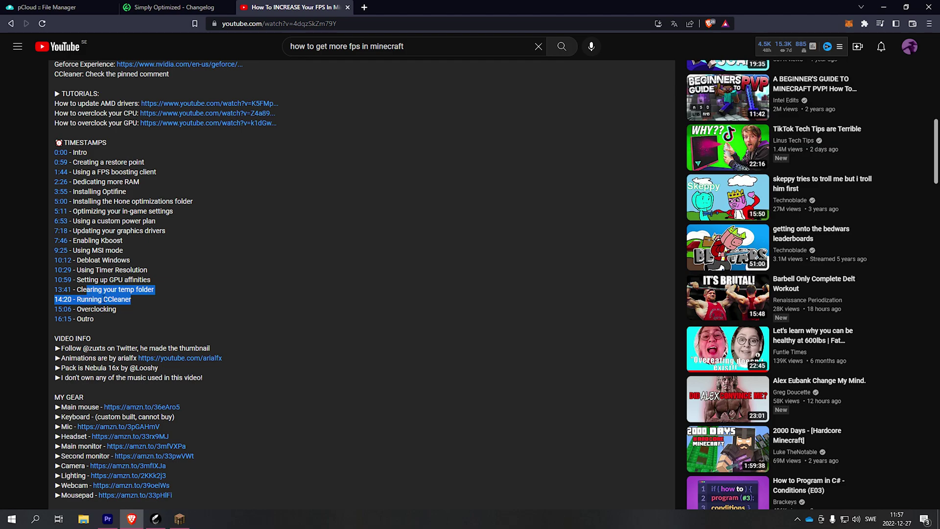
pyautogui.click(87, 289)
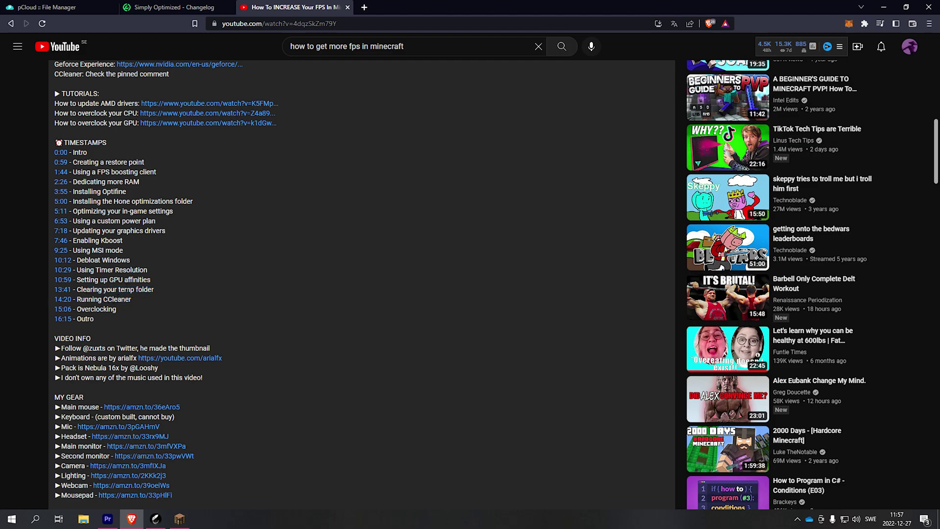
pyautogui.moveTo(166, 231); pyautogui.dragTo(77, 230)
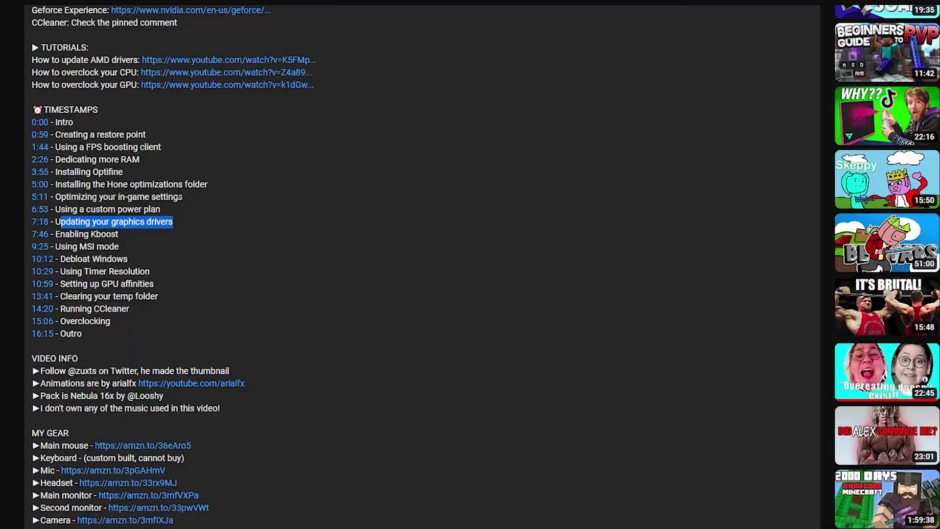
pyautogui.moveTo(207, 184); pyautogui.dragTo(112, 200)
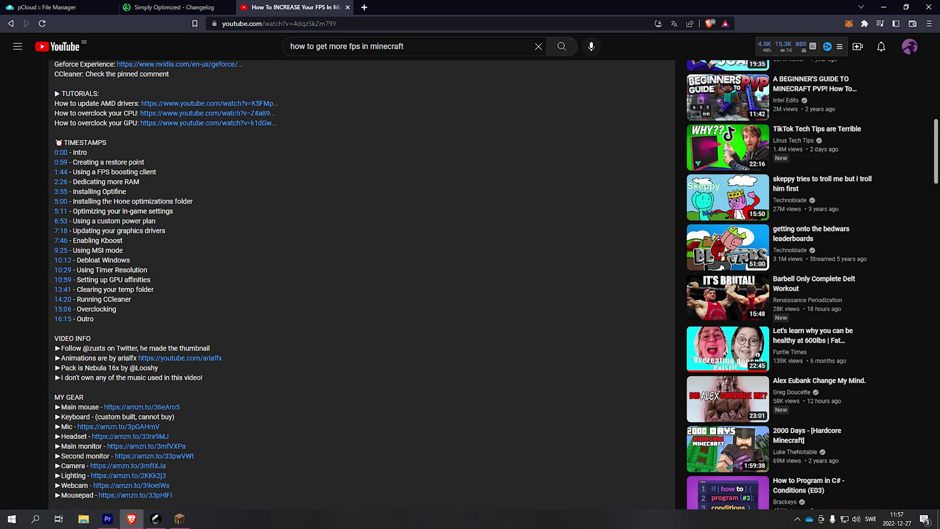